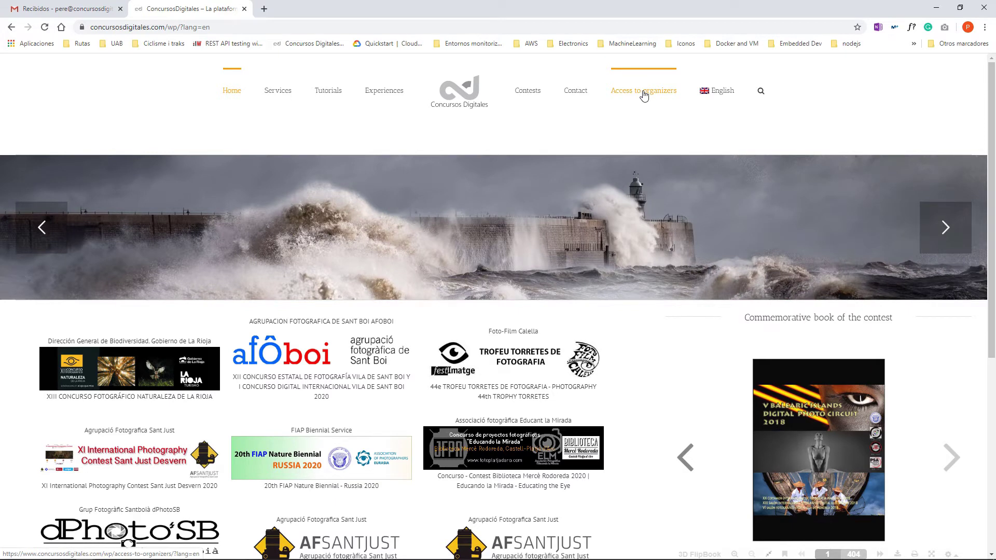
Step: Go to the Access to organizers login page
{"action": "left_click", "coordinate": [643, 92]}
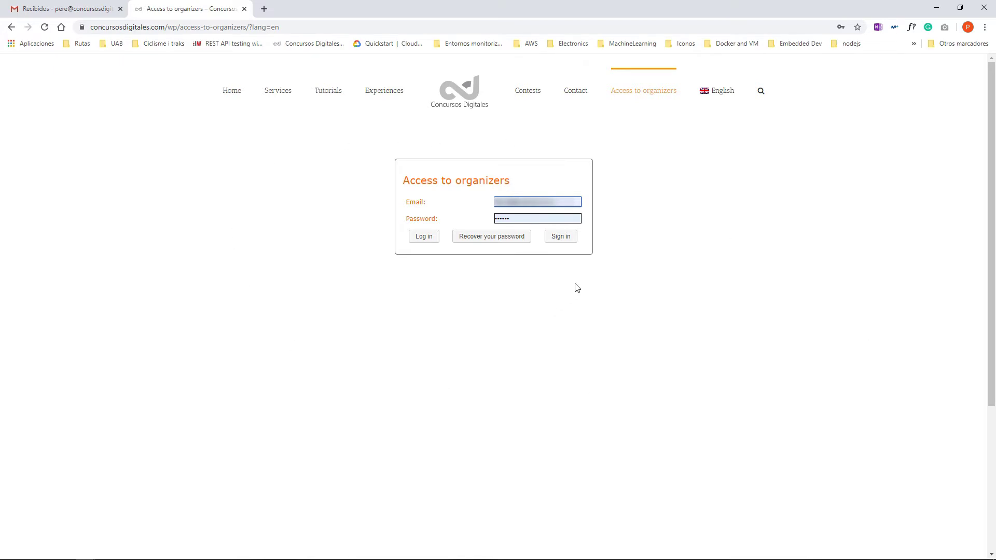
Step: Register a new institution account by entering and confirming its email and password
{"action": "left_click", "coordinate": [565, 238]}
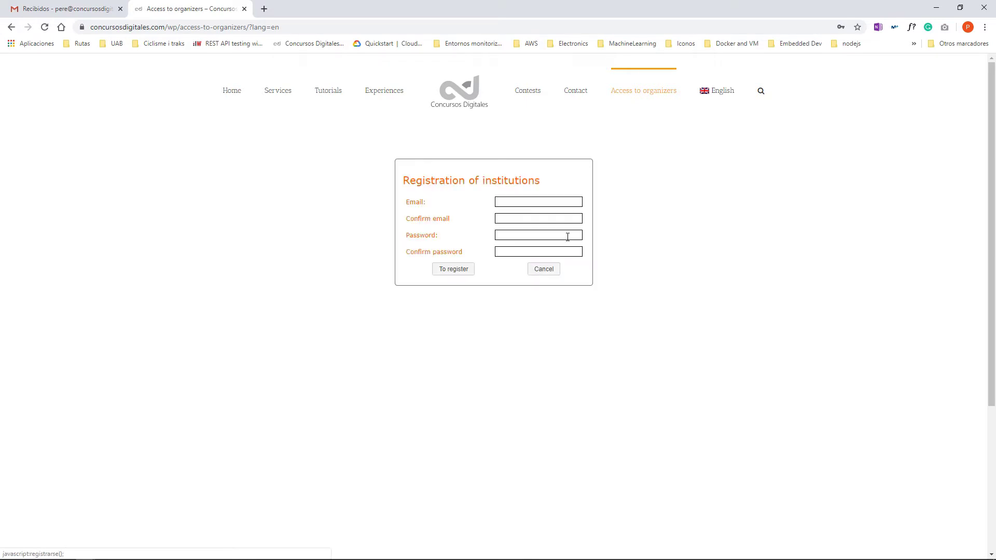
{"action": "left_click", "coordinate": [556, 206]}
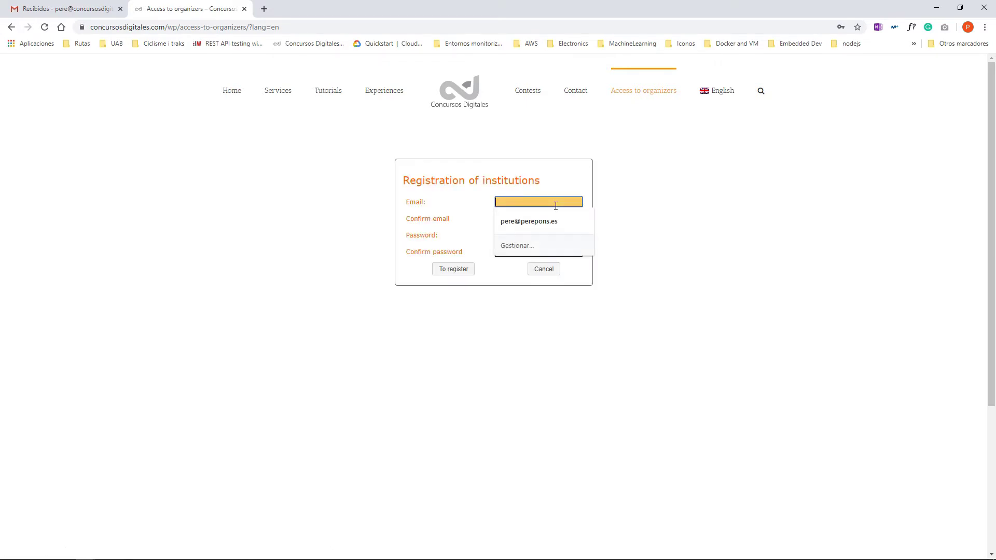
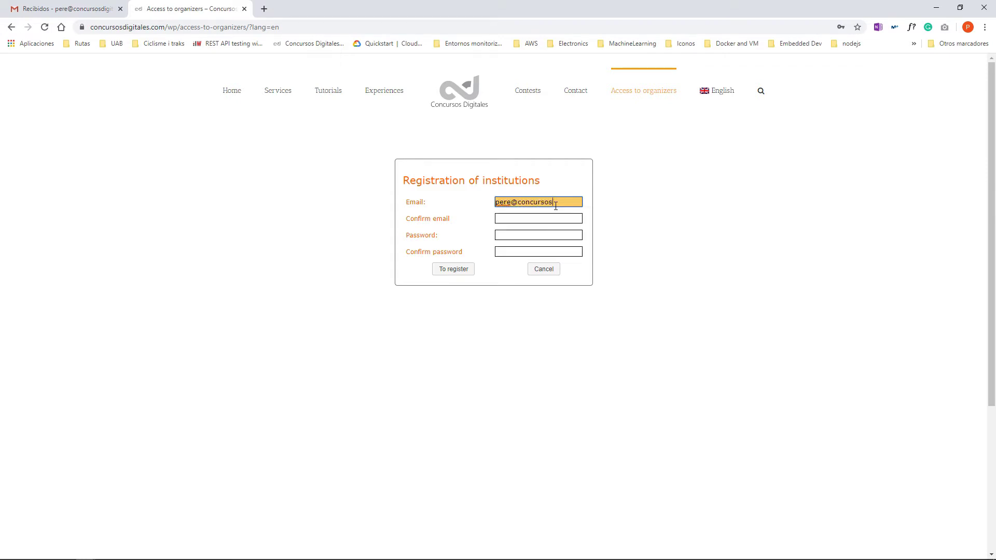
{"action": "key", "text": "Tab"}
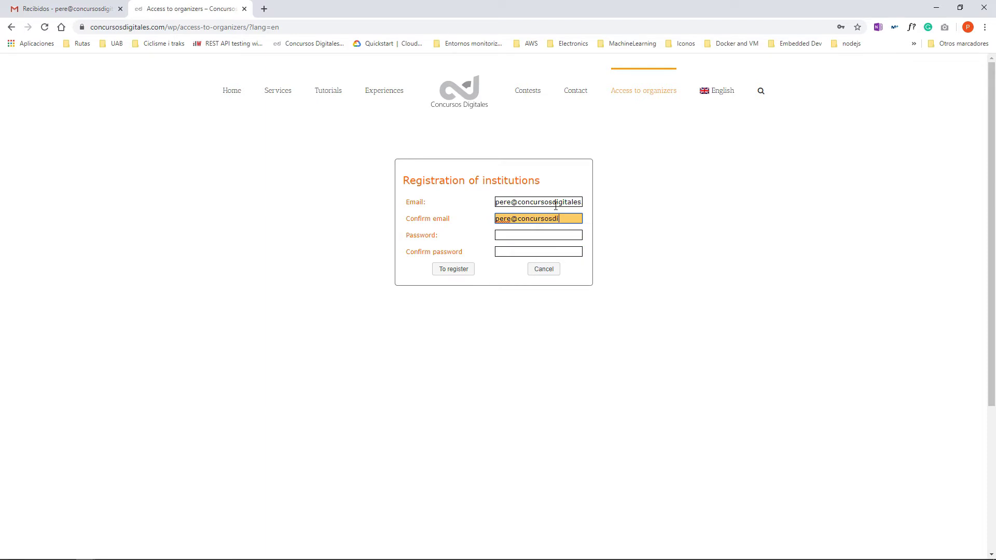
{"action": "key", "text": "Tab"}
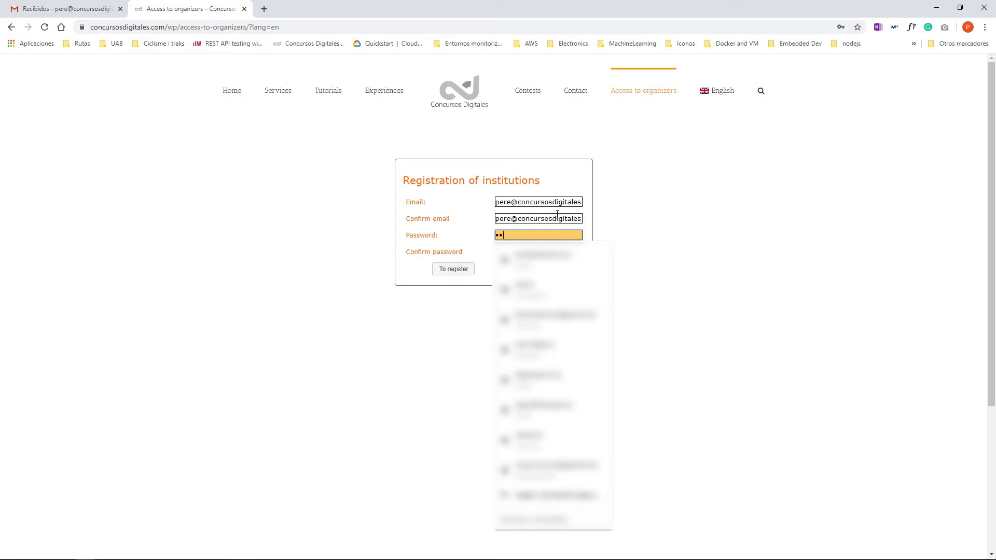
{"action": "type", "text": "**"}
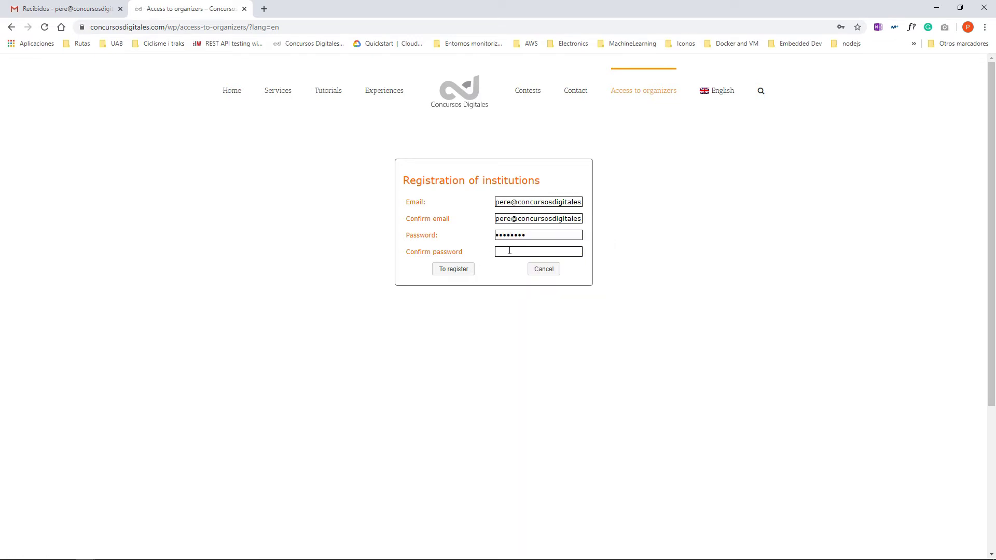
{"action": "left_click", "coordinate": [510, 250]}
{"action": "type", "text": "********"}
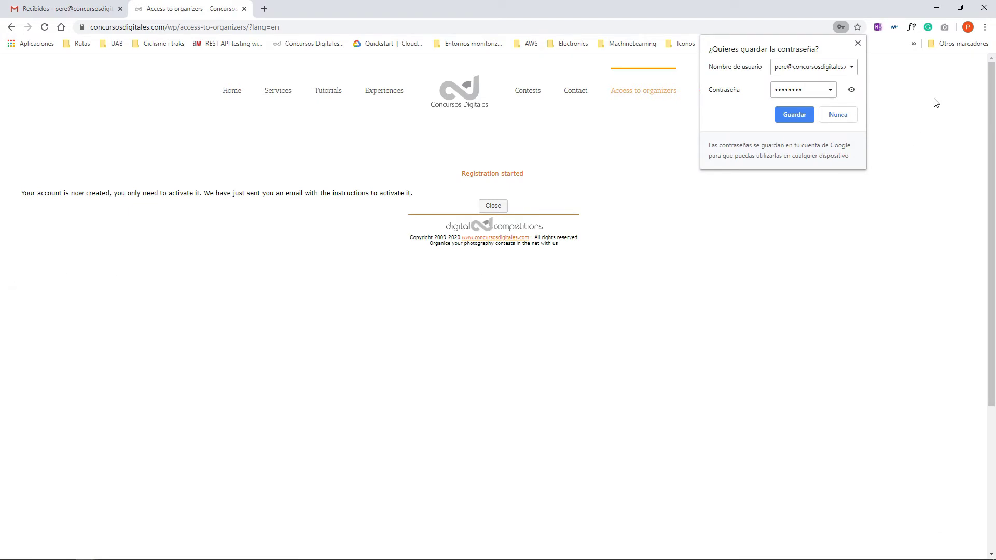
Step: Save the new Concursos Digitales login in Chrome's password bubble
{"action": "left_click", "coordinate": [796, 115]}
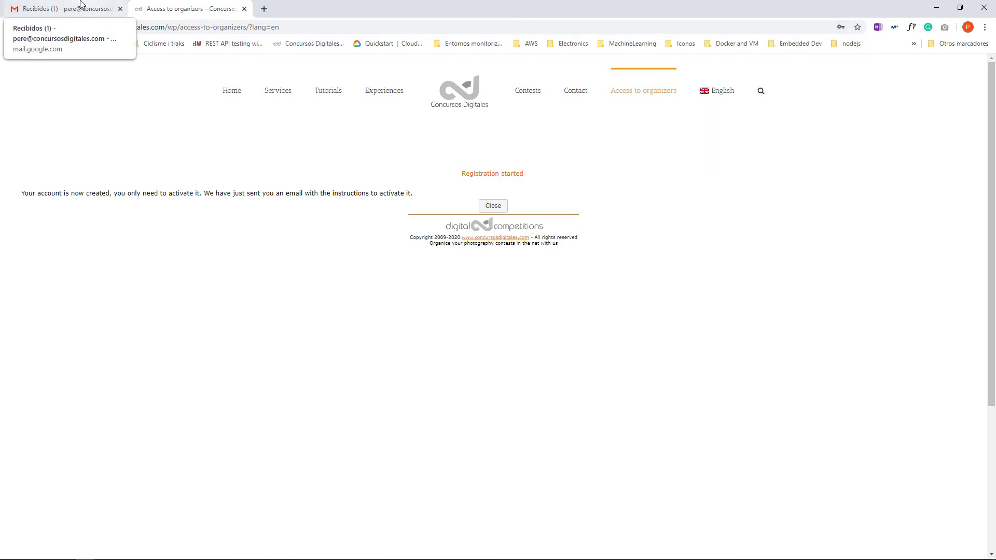
Step: Open the Concursos Digitales activation email in the Gmail tab
{"action": "left_click", "coordinate": [79, 7]}
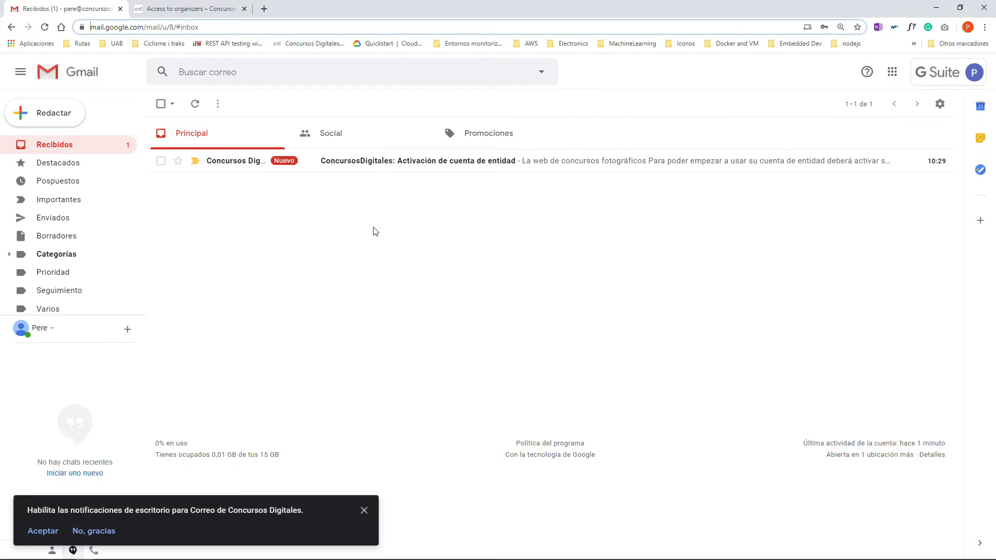
{"action": "mouse_move", "coordinate": [498, 160]}
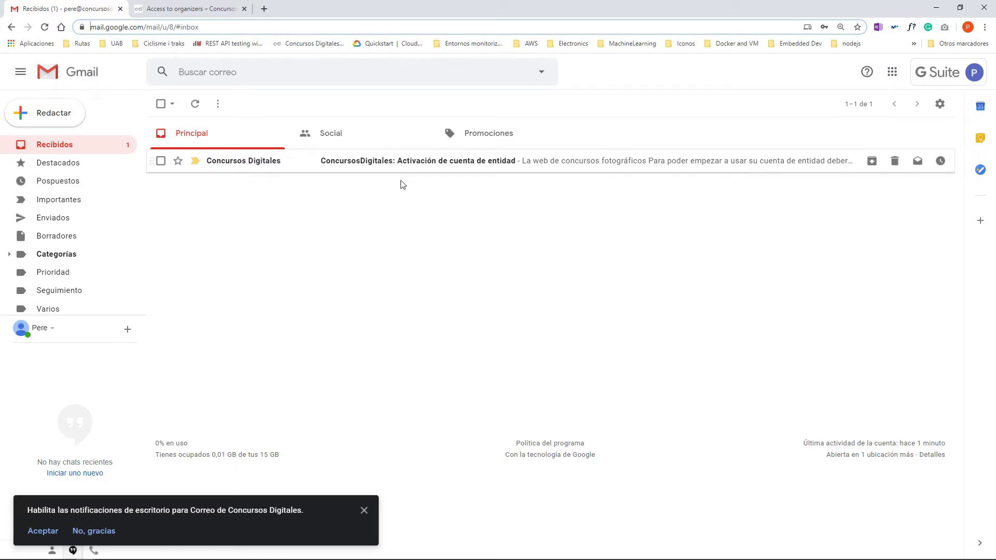
{"action": "left_click", "coordinate": [565, 174]}
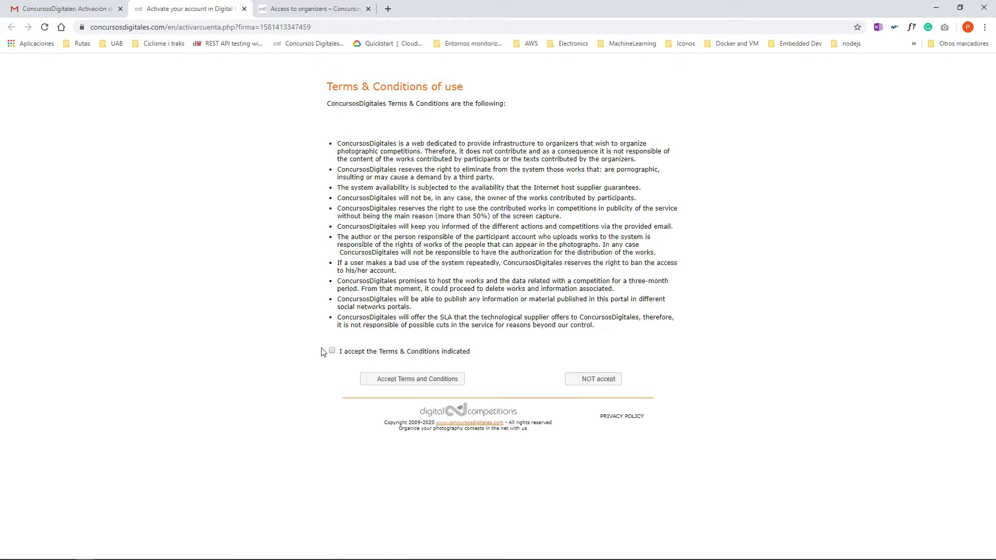
Step: Tick 'I accept the Terms & Conditions indicated' and submit the acceptance
{"action": "left_click", "coordinate": [333, 351]}
{"action": "left_click", "coordinate": [426, 381]}
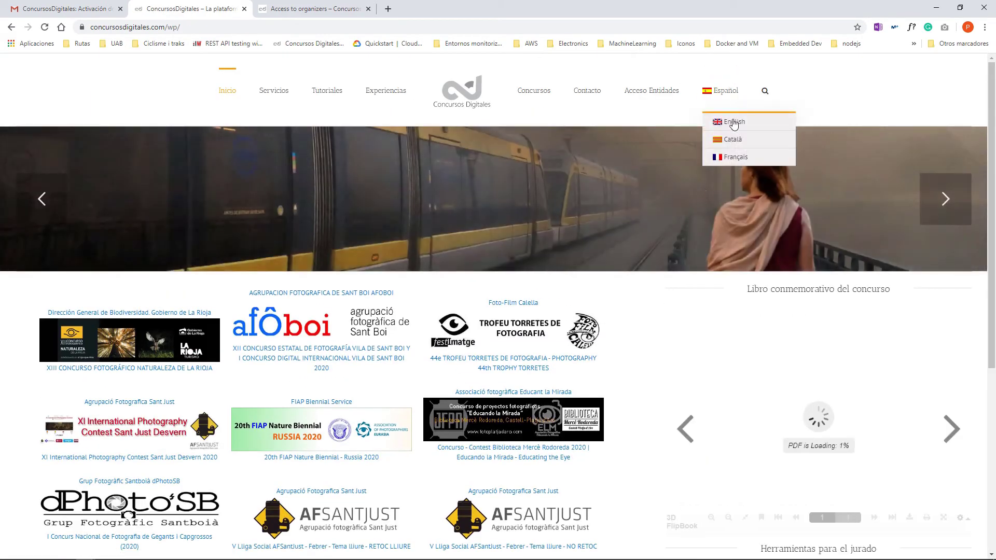
Step: Switch the site to English and go to the organizer access page
{"action": "left_click", "coordinate": [709, 122]}
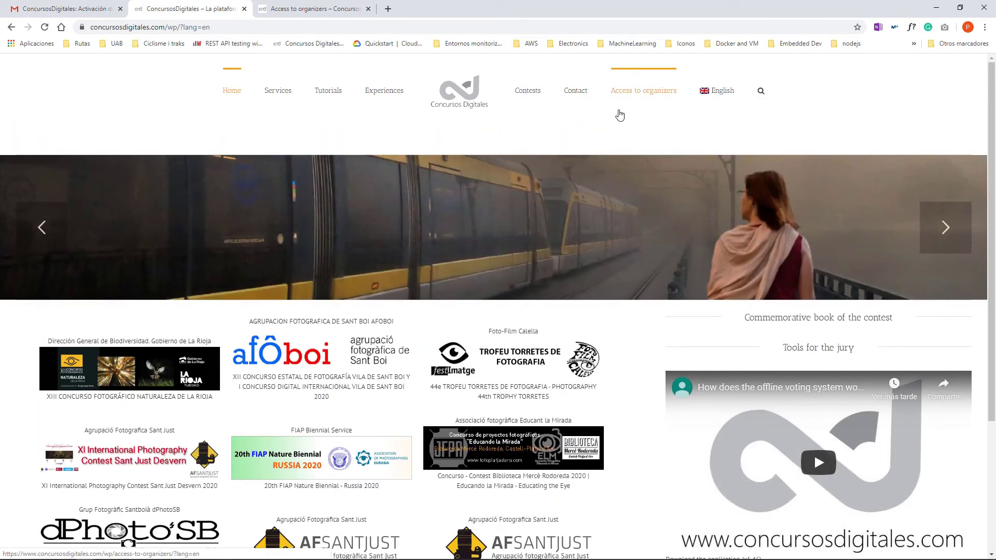
{"action": "left_click", "coordinate": [649, 97]}
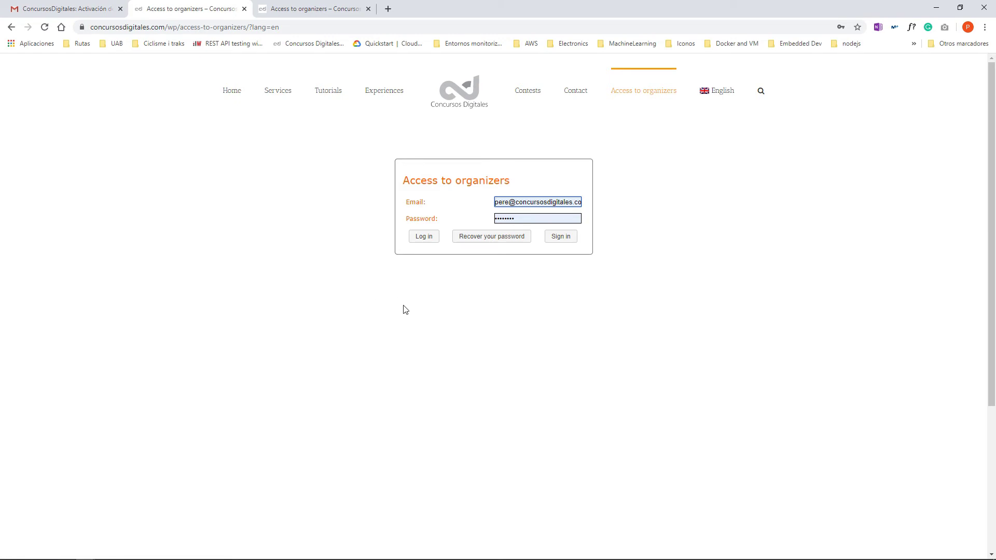
Step: Log in as the new organizer and show the USER PROFILE details
{"action": "left_click", "coordinate": [422, 239]}
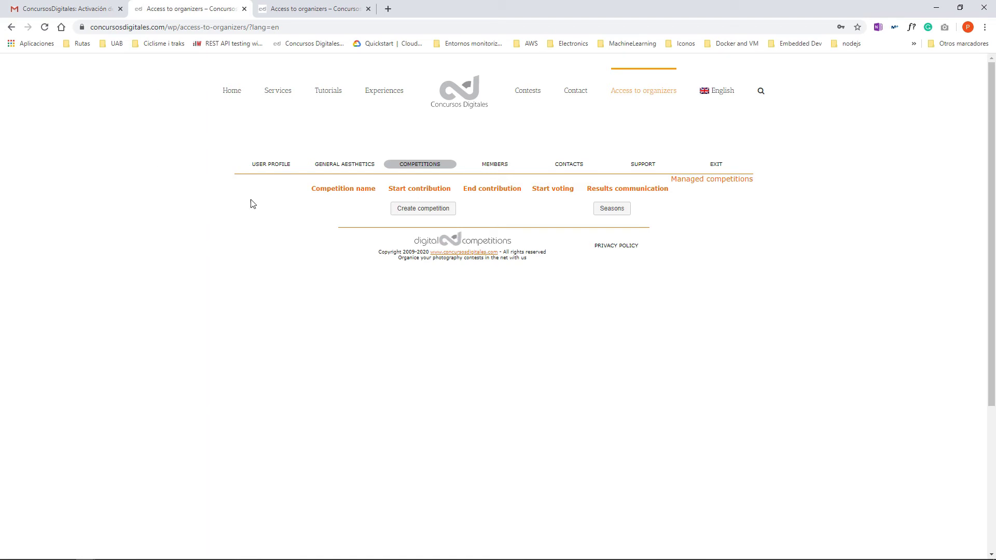
{"action": "left_click", "coordinate": [282, 167]}
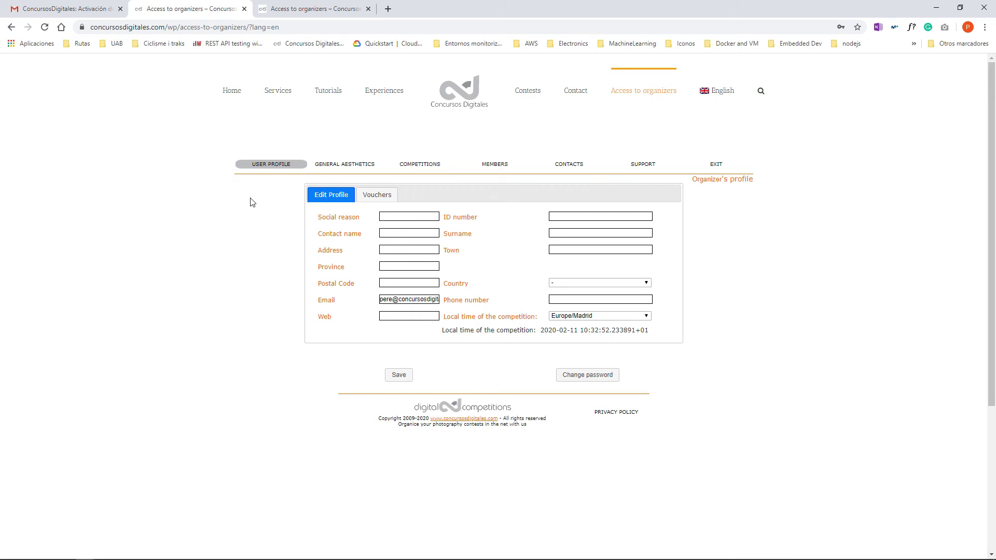
{"action": "left_click", "coordinate": [351, 160]}
Step: Review the GENERAL AESTHETICS Big logo panel, then show the Small logo upload panel
{"action": "left_click", "coordinate": [356, 165]}
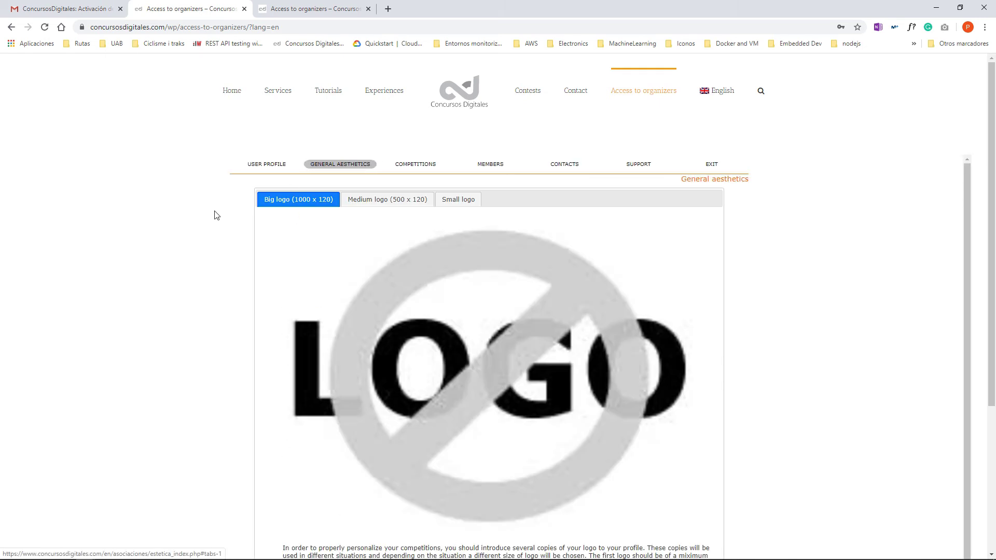
{"action": "scroll", "coordinate": [178, 235], "scroll_direction": "down", "scroll_amount": 1}
{"action": "scroll", "coordinate": [204, 227], "scroll_direction": "down", "scroll_amount": 2}
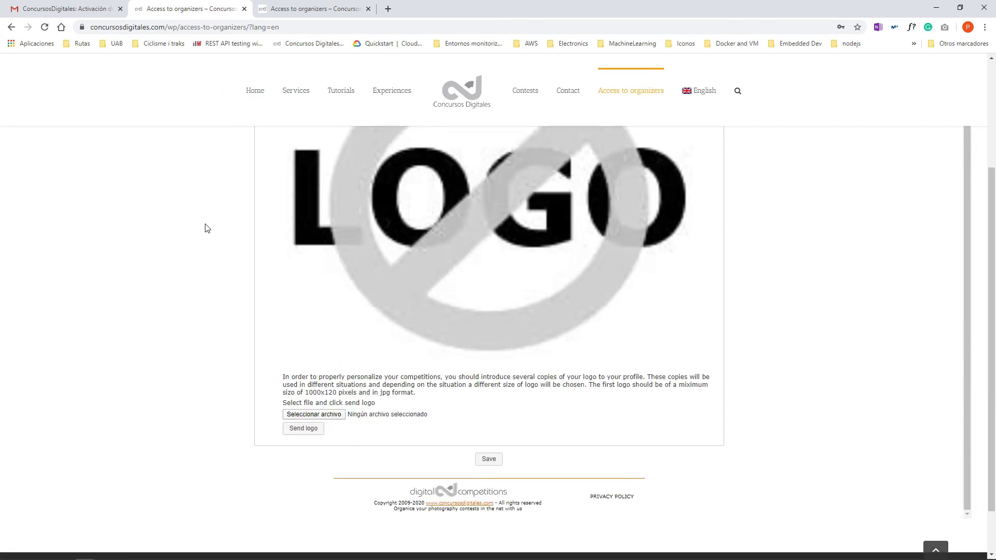
{"action": "scroll", "coordinate": [195, 231], "scroll_direction": "up", "scroll_amount": 3}
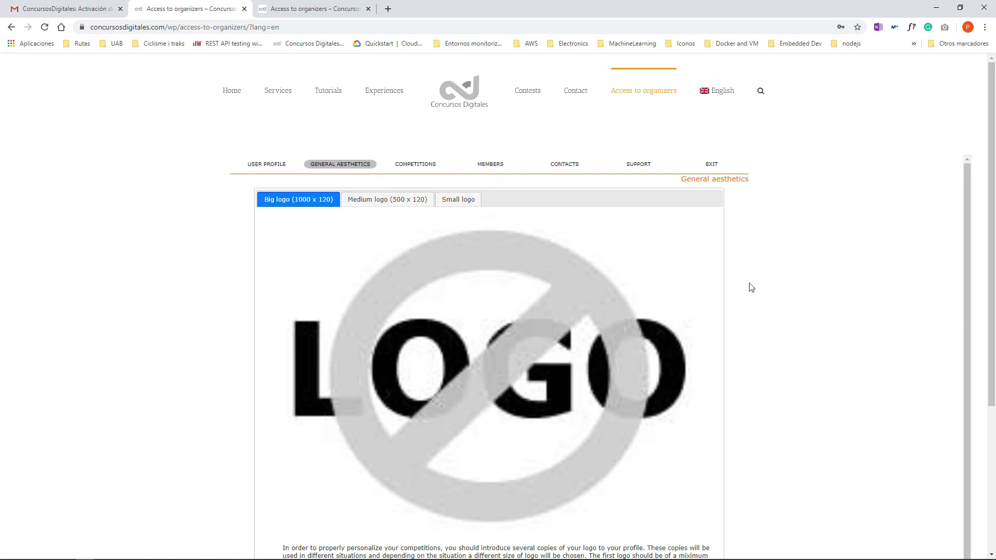
{"action": "left_click", "coordinate": [464, 200]}
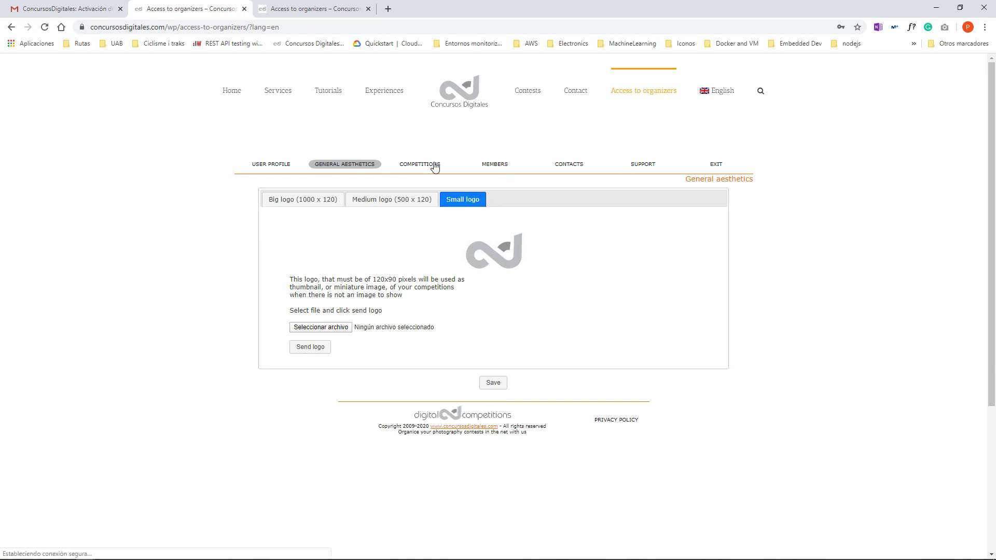
Step: Show the empty Managed competitions list under COMPETITIONS
{"action": "left_click", "coordinate": [435, 166]}
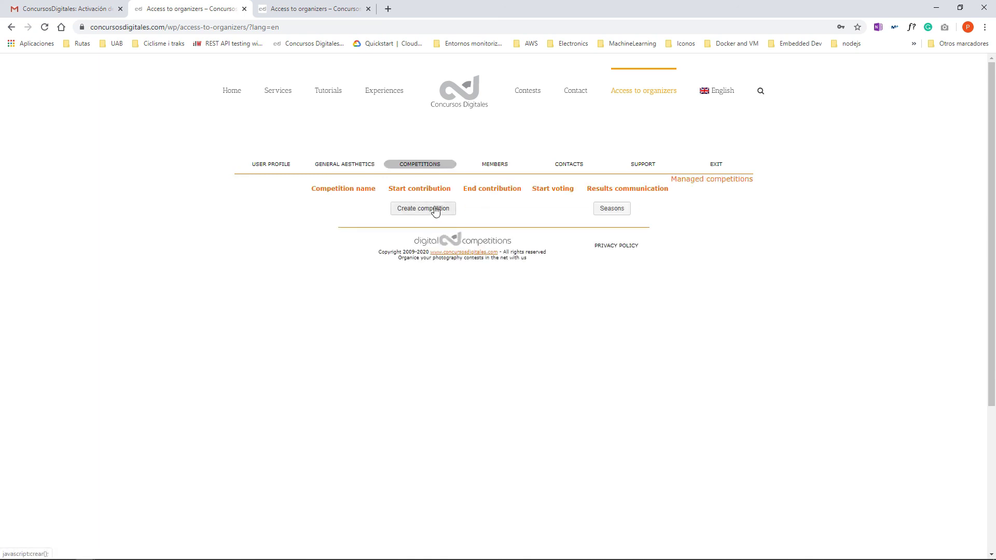